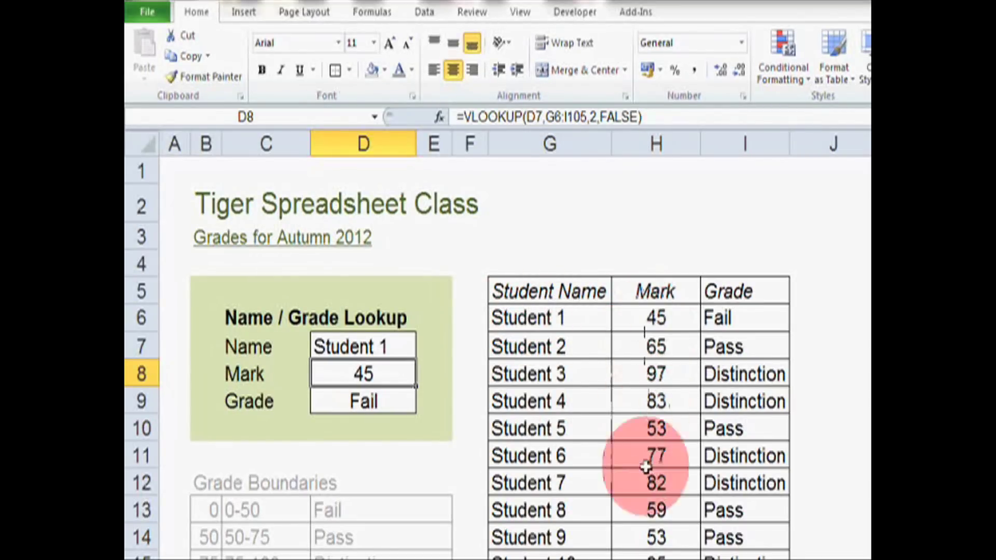
# Change the student name in D7 from Student 1 to Student 2.
pyautogui.click(365, 347)
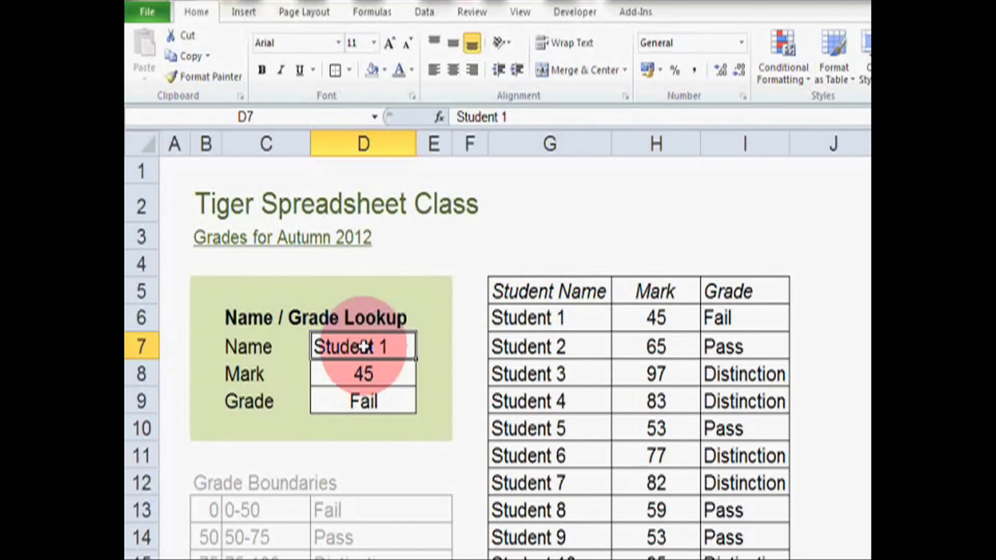
pyautogui.doubleClick(396, 345)
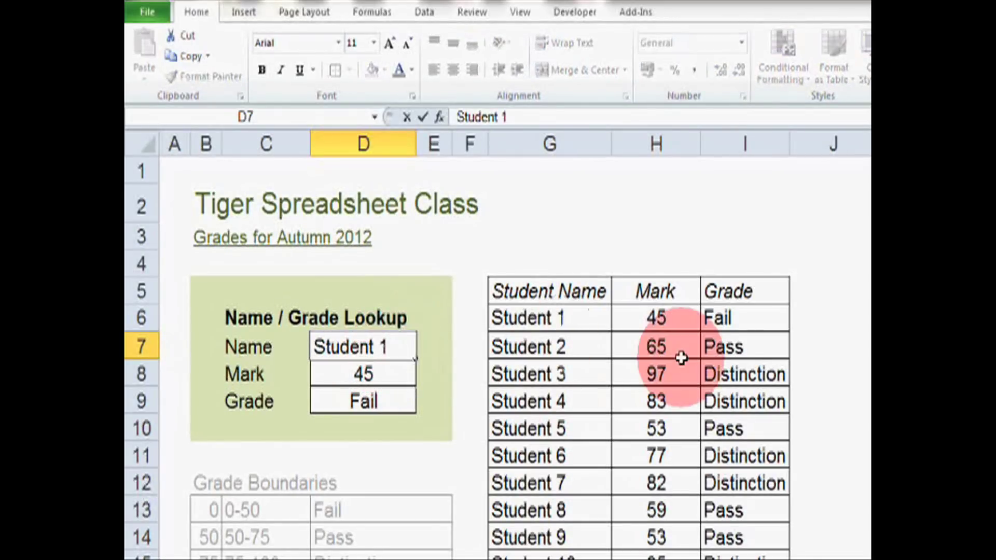
pyautogui.press('BackSpace')
pyautogui.write('2')
pyautogui.press('Return')
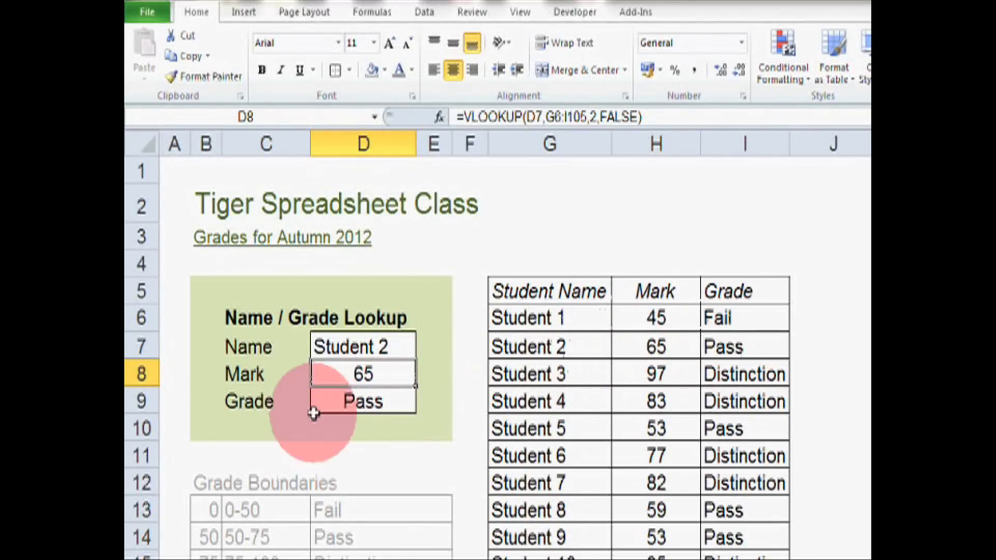
# Restore the student name in D7 to Student 1.
pyautogui.click(403, 346)
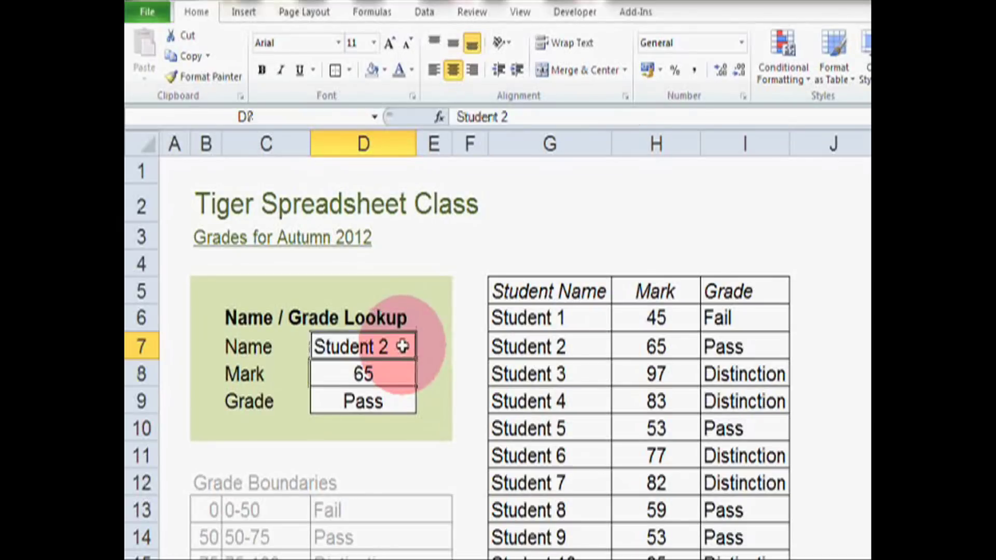
pyautogui.doubleClick(403, 347)
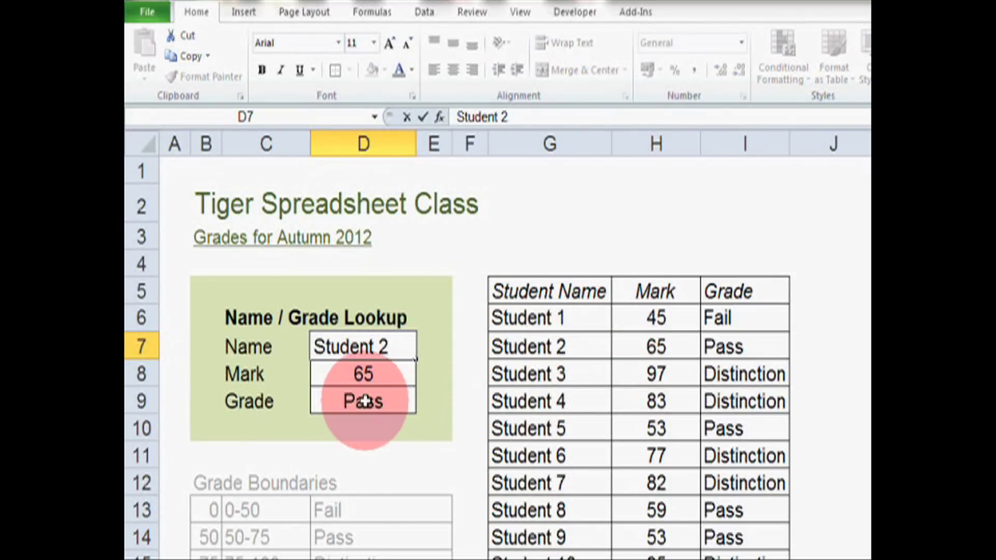
pyautogui.press('BackSpace')
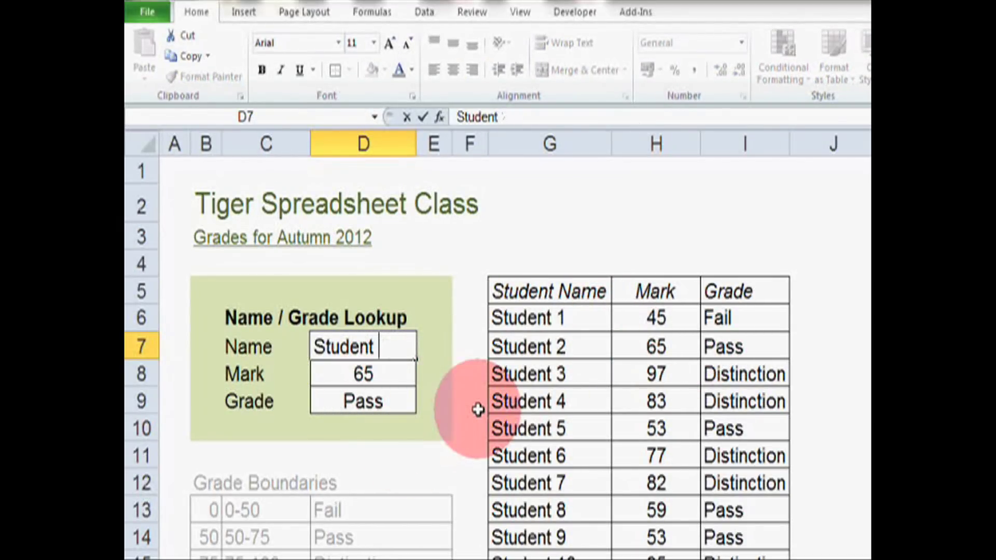
pyautogui.write('1')
pyautogui.press('Return')
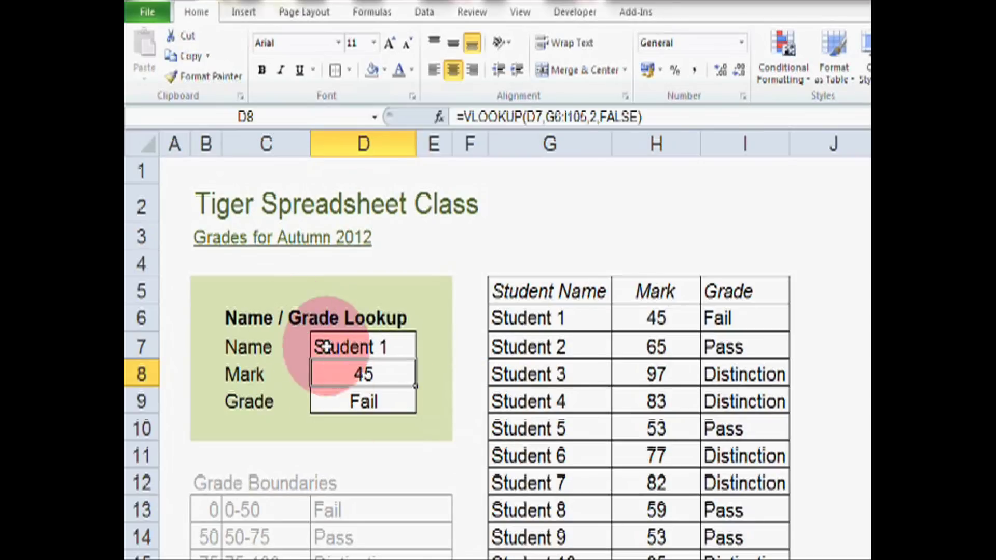
# Select D7, then the Vid Title cell C5 and the Vid Length cell C6.
pyautogui.click(346, 347)
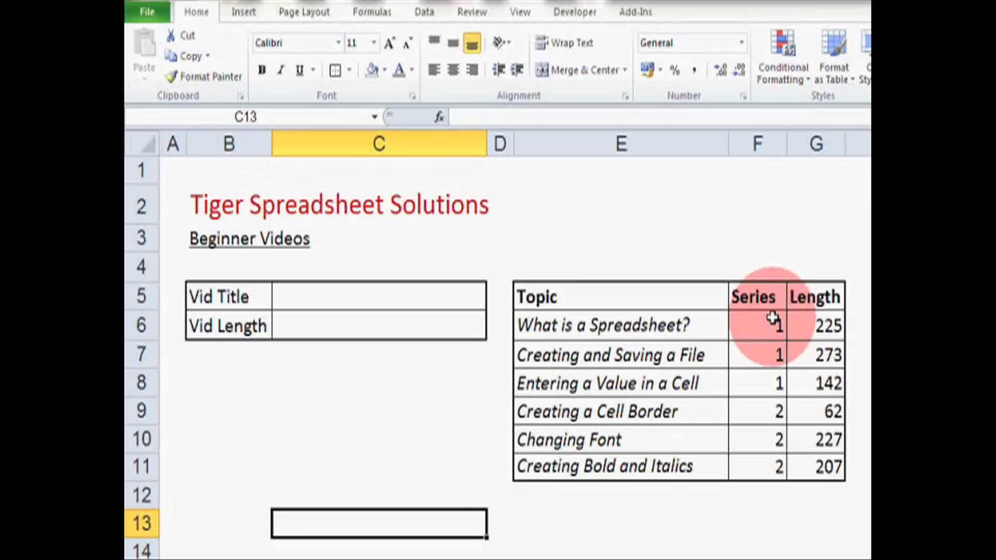
pyautogui.click(421, 291)
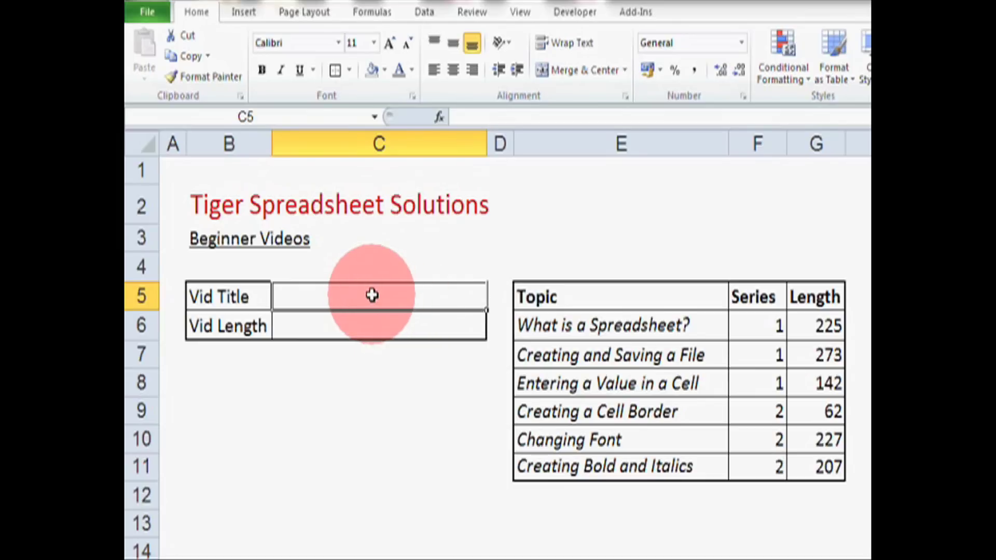
pyautogui.click(333, 330)
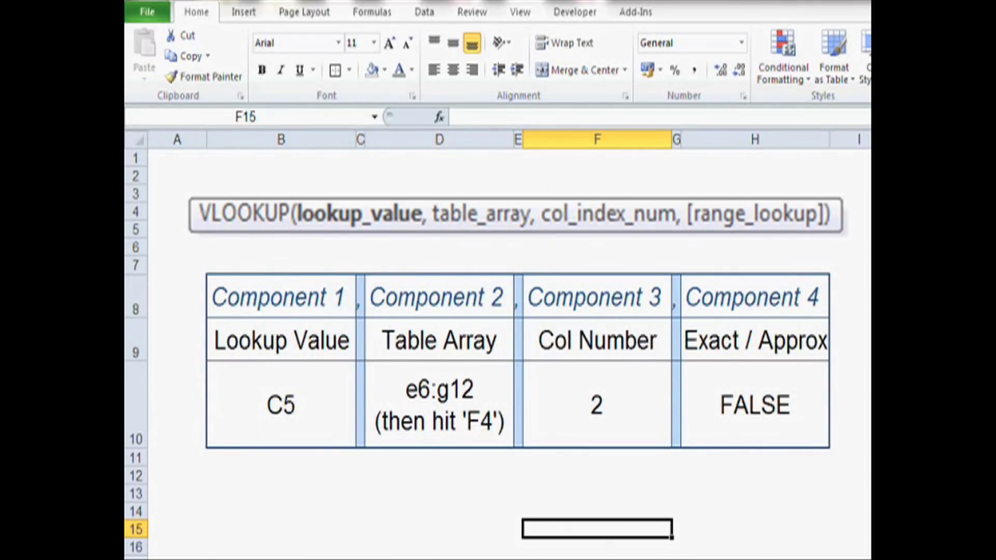
# Return to the video sheet and enter 'What is a spreadsheet?' in C5.
pyautogui.hotkey('ctrl', 'pagedown')
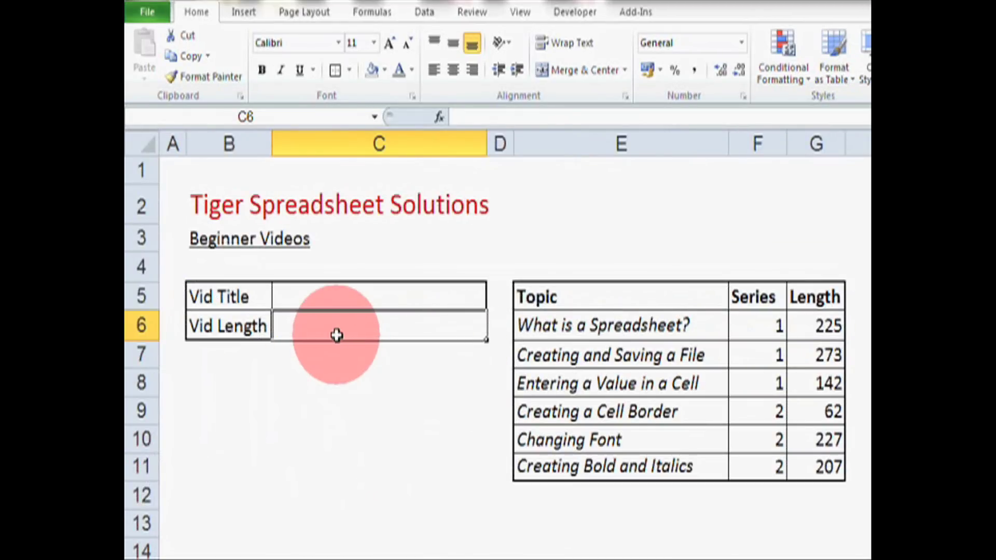
pyautogui.click(355, 297)
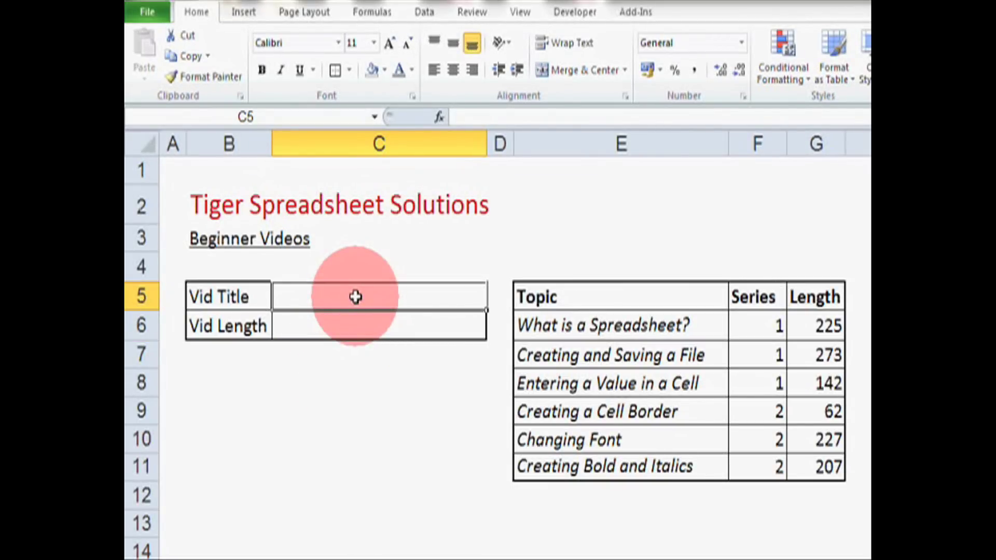
pyautogui.write('What')
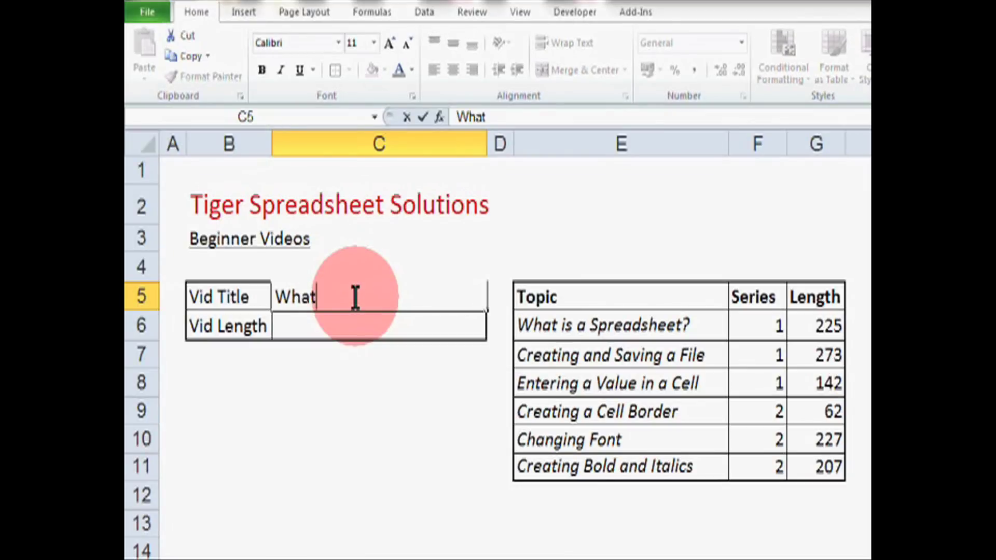
pyautogui.write(' is a spr')
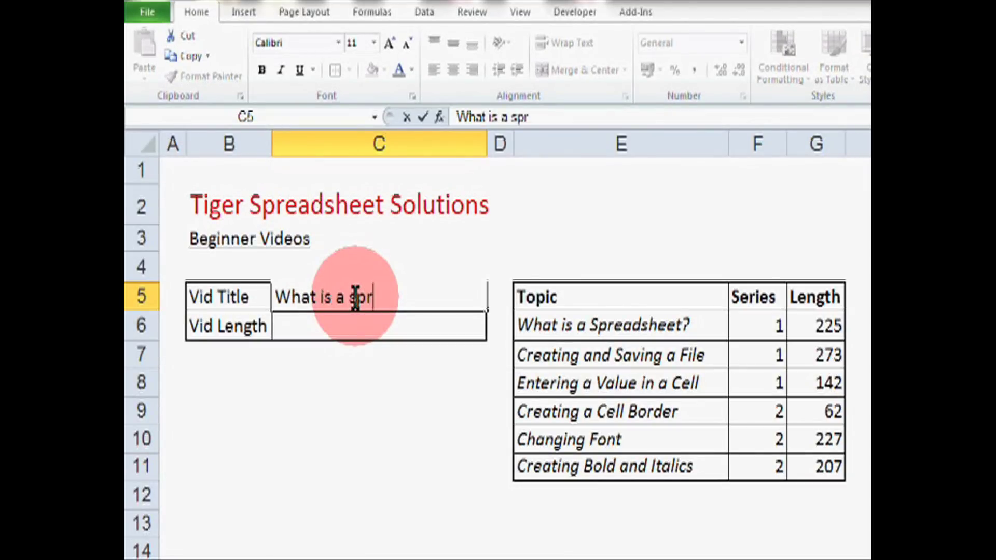
pyautogui.write('eadsh')
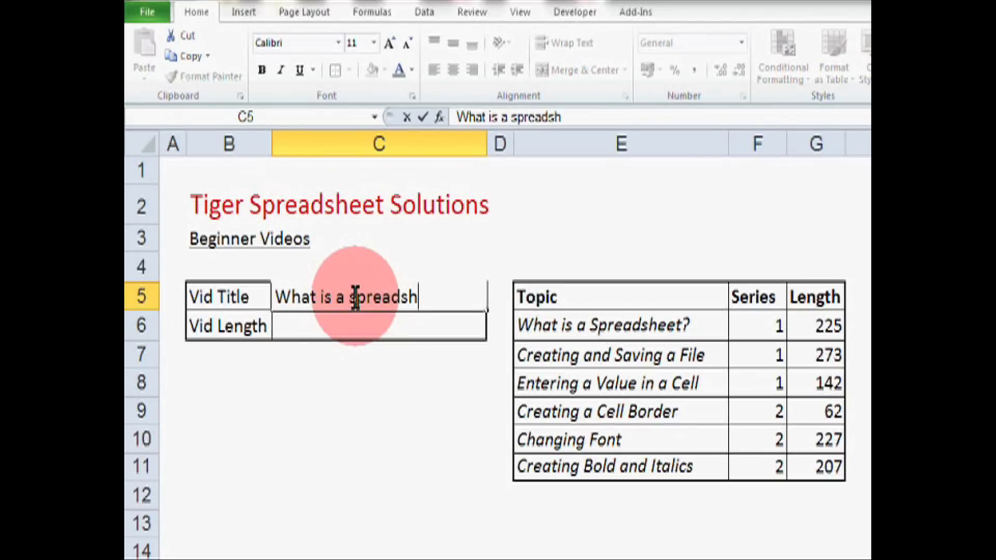
pyautogui.write('eet?')
pyautogui.press('Return')
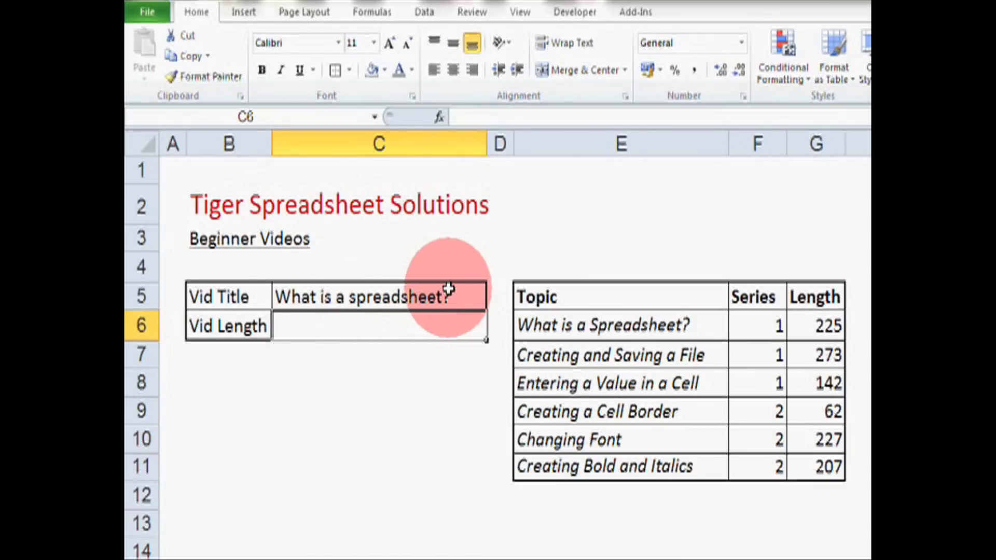
# Start =vlookup(C5,E6:G11, in C6 with C5 as lookup value and E6:G11 as table.
pyautogui.write('=')
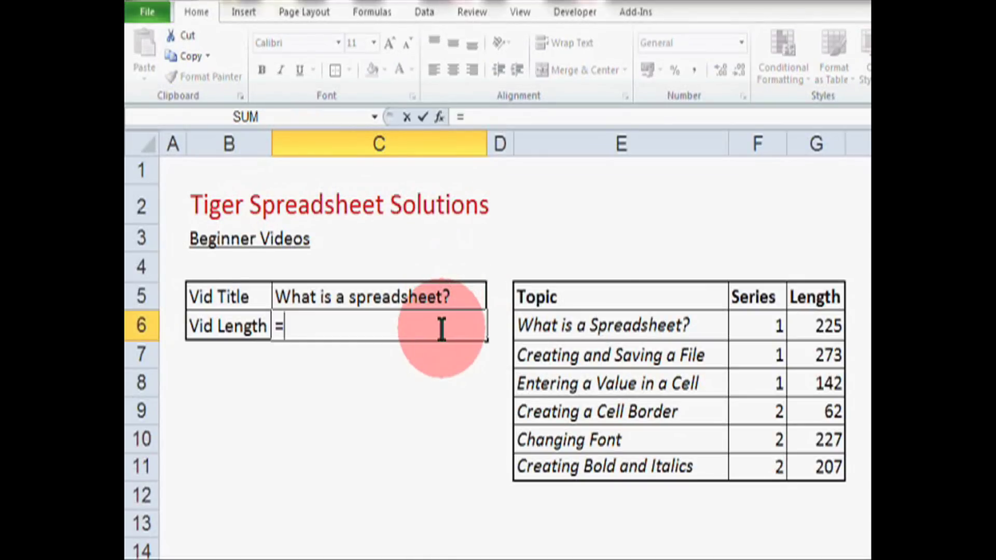
pyautogui.write('vlookup')
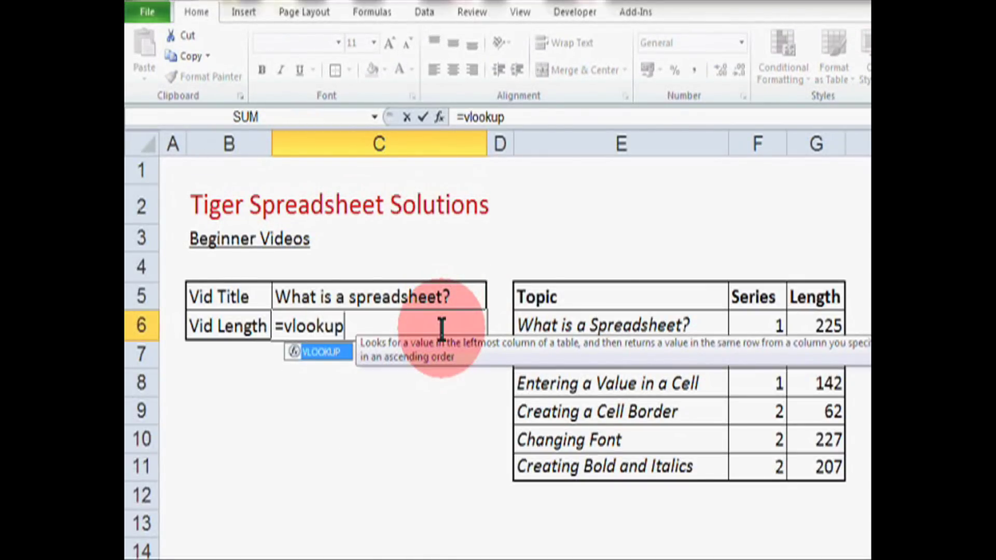
pyautogui.write('(')
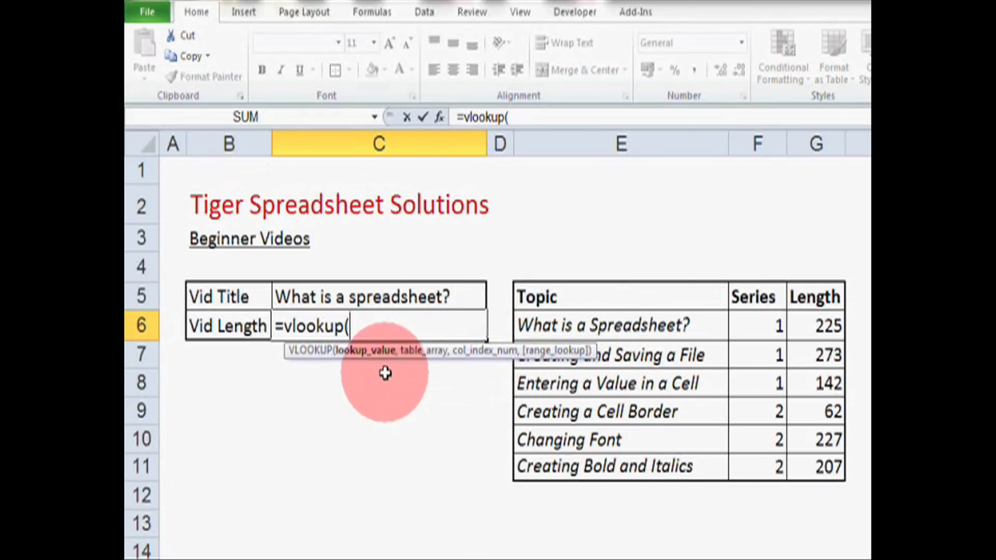
pyautogui.click(446, 292)
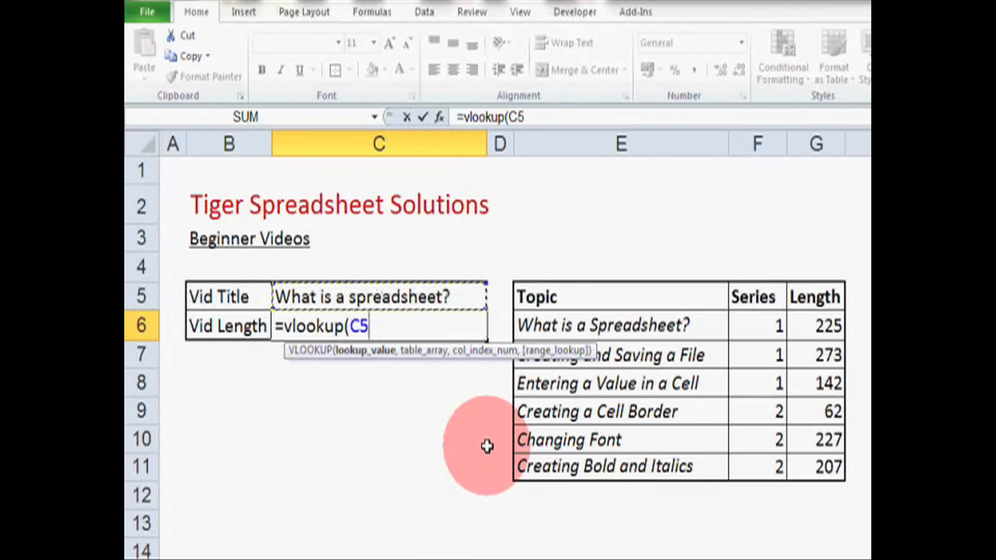
pyautogui.write(',')
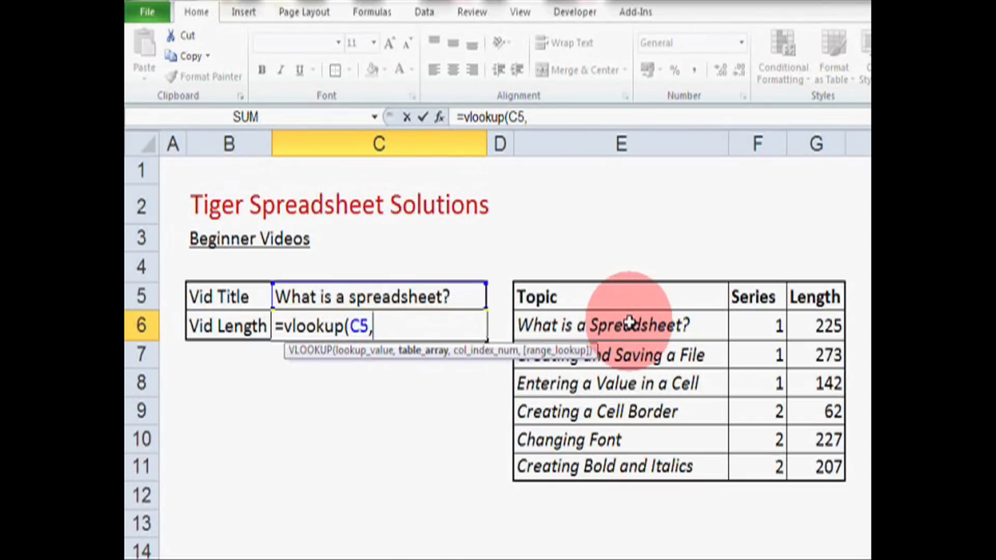
pyautogui.moveTo(629, 322)
pyautogui.mouseDown()
pyautogui.moveTo(749, 362)
pyautogui.moveTo(802, 410)
pyautogui.moveTo(827, 460)
pyautogui.moveTo(821, 478)
pyautogui.mouseUp()
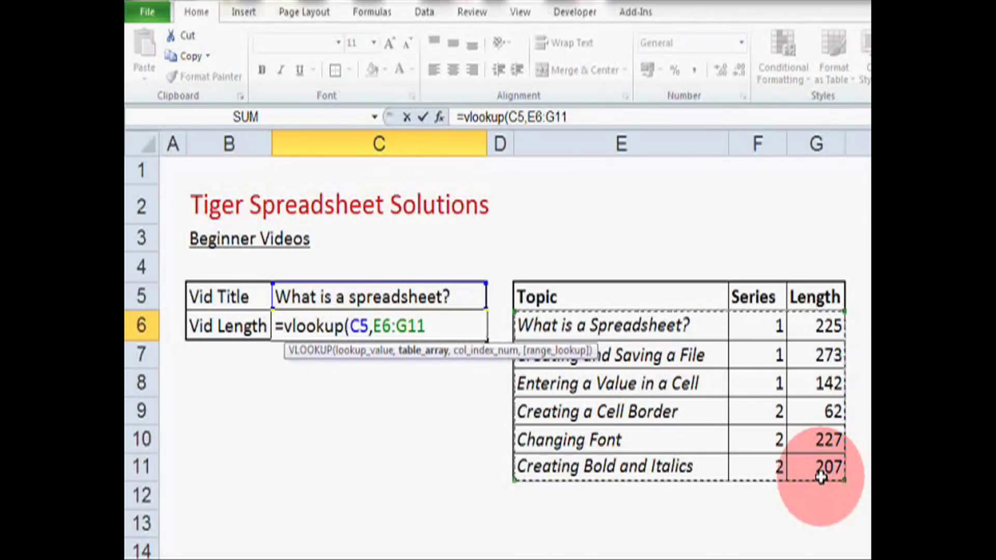
pyautogui.click(398, 316)
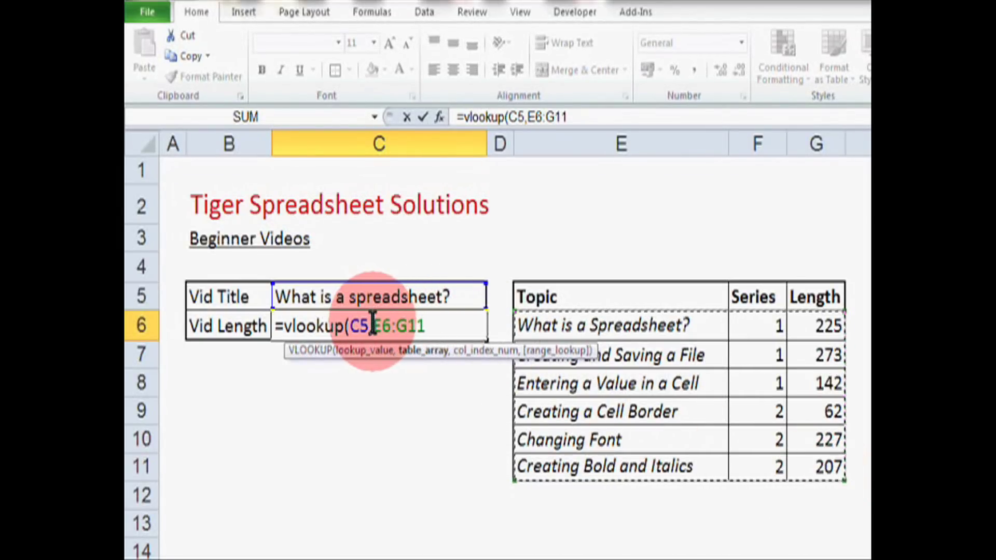
# Complete the formula as =vlookup(C5,E6:G11,3,false) so C6 shows 225.
pyautogui.click(446, 321)
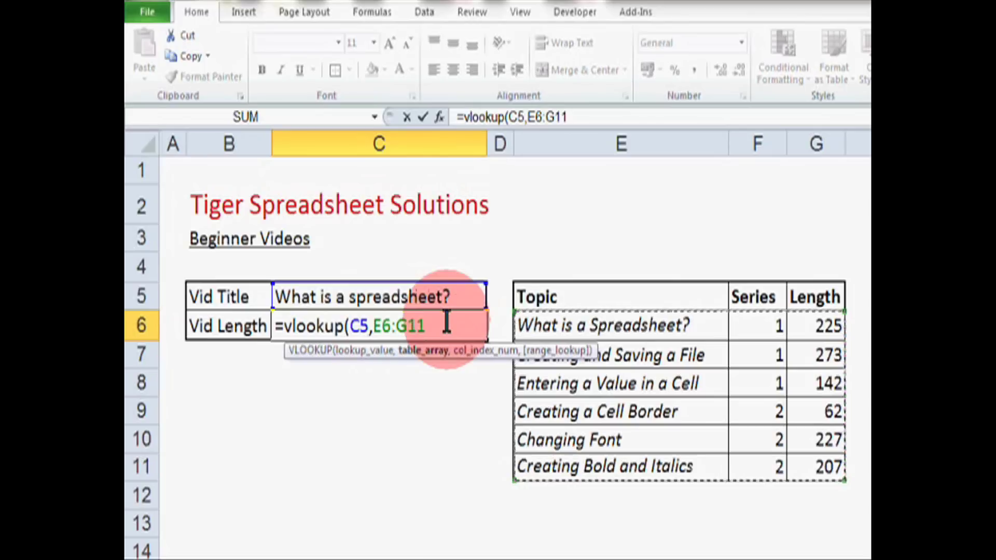
pyautogui.write(',3')
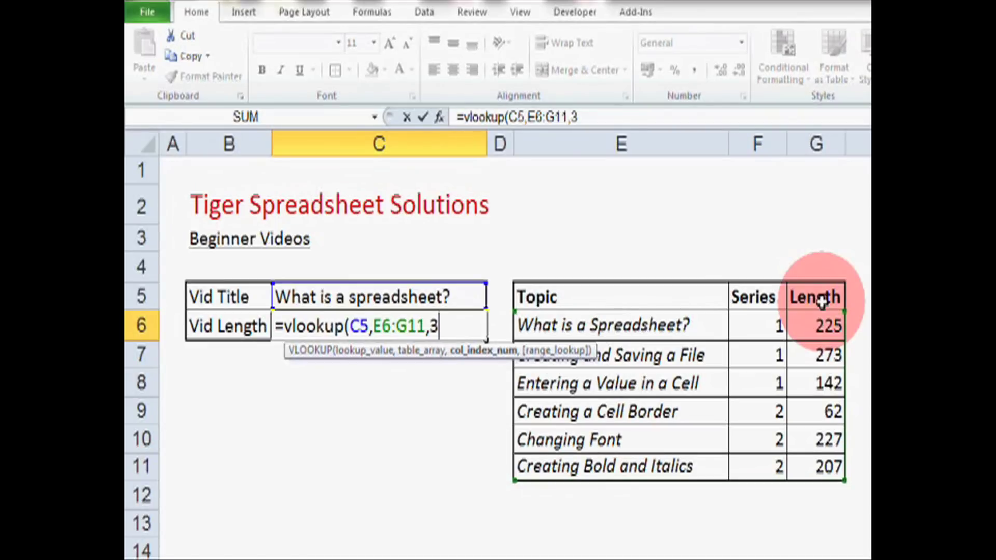
pyautogui.write(',false')
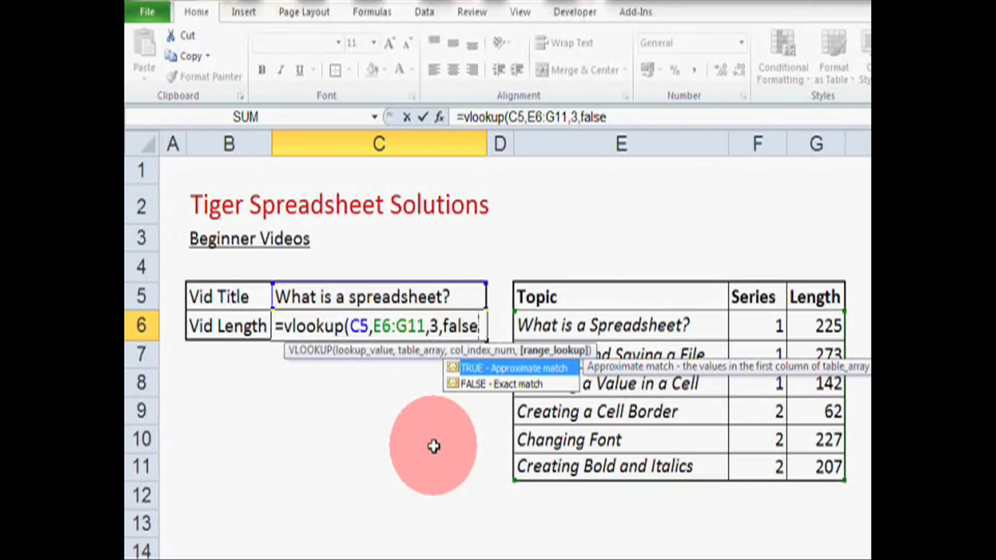
pyautogui.write(')')
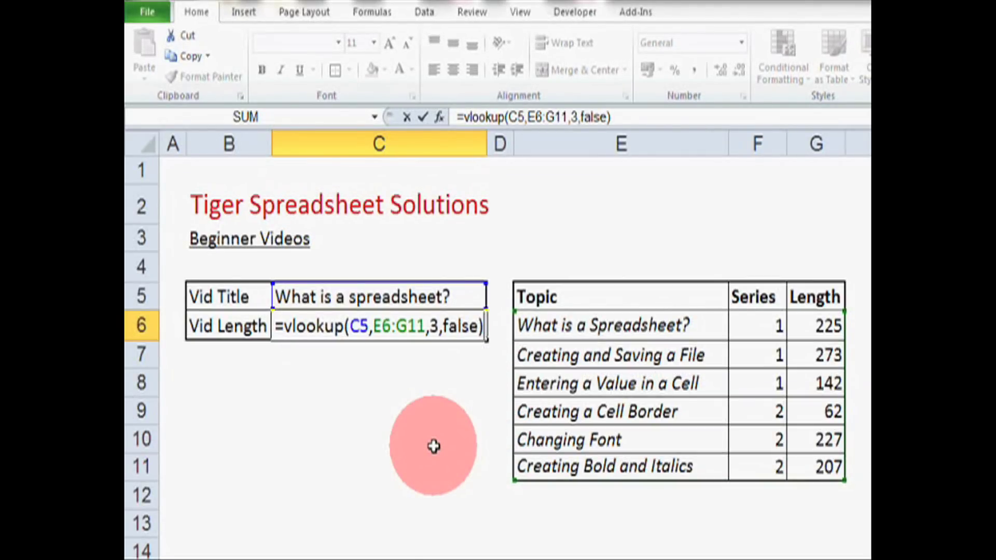
pyautogui.press('Return')
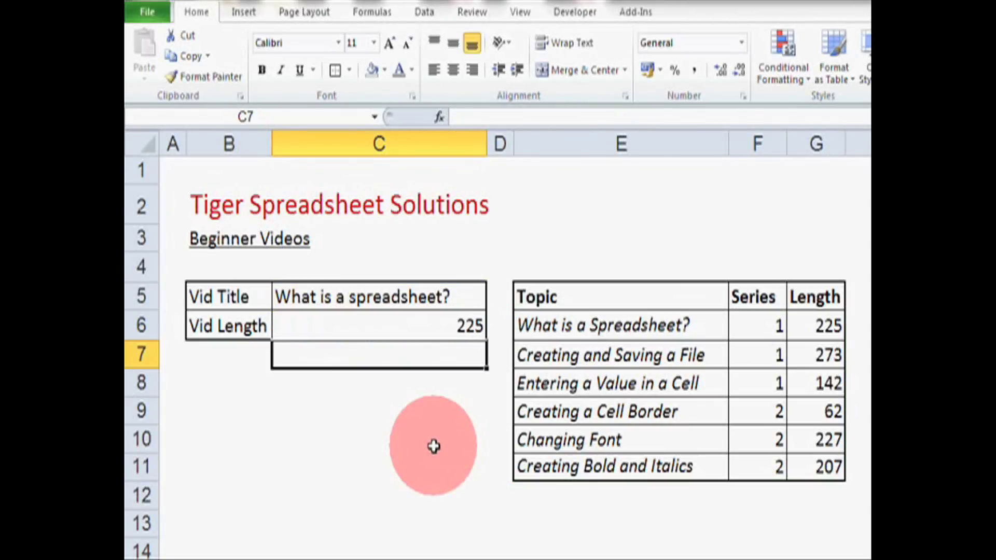
# Overwrite the C5 title with the typed text 'changing Fomt' and commit it.
pyautogui.click(399, 416)
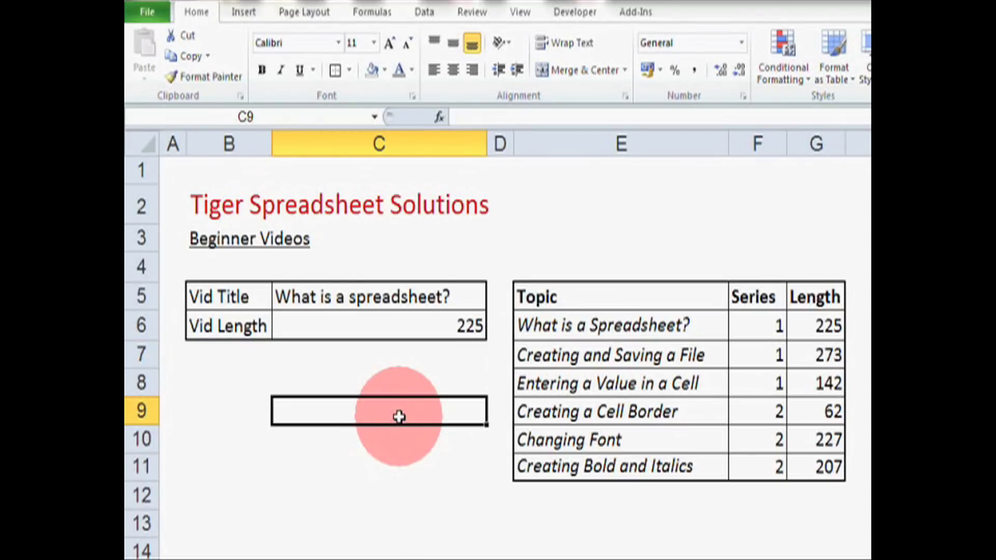
pyautogui.doubleClick(452, 298)
pyautogui.moveTo(456, 300); pyautogui.dragTo(217, 301)
pyautogui.write('ch')
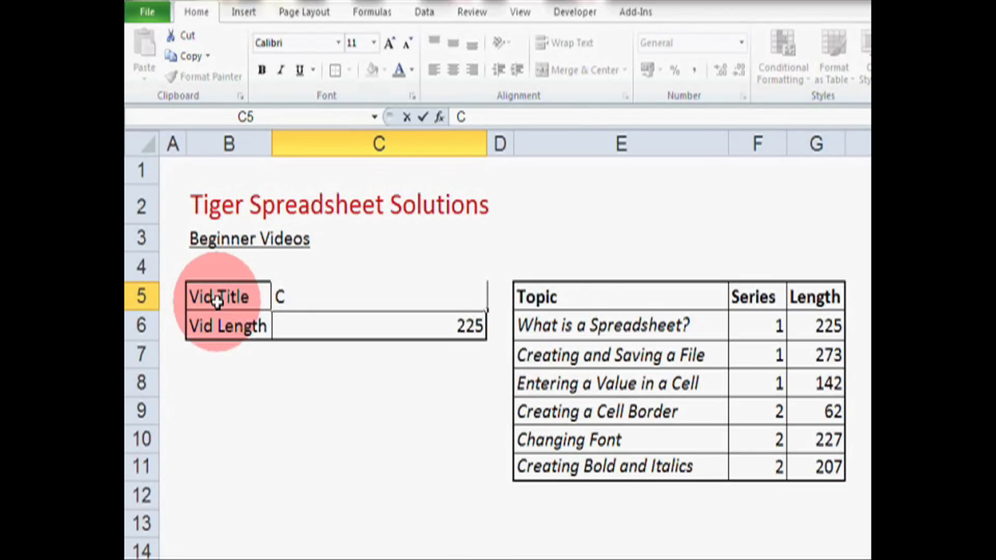
pyautogui.write('anging')
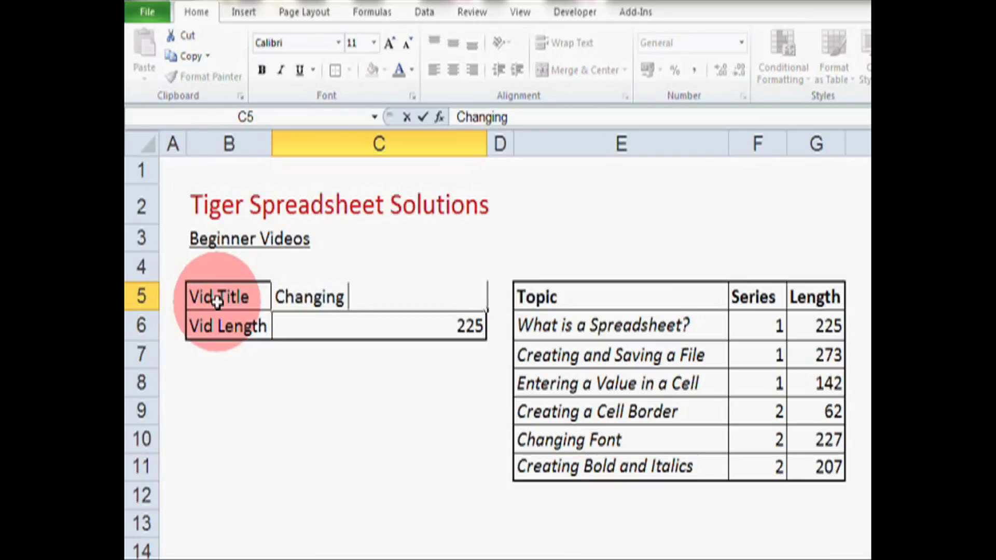
pyautogui.write(' Fomt')
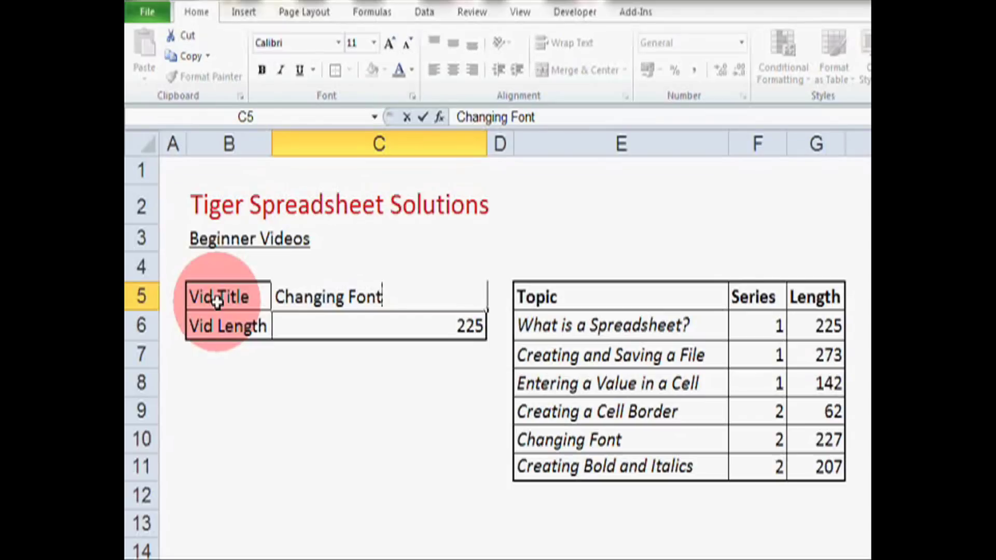
pyautogui.press('Return')
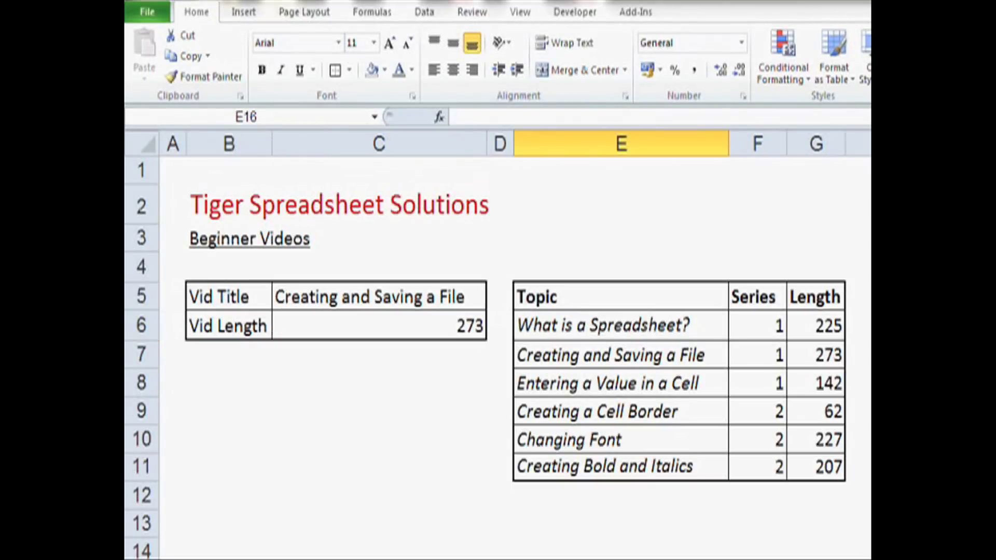
# Pick Creating a Cell Border, then Changing Font from C5's title list, so C6 shows 227.
pyautogui.click(473, 297)
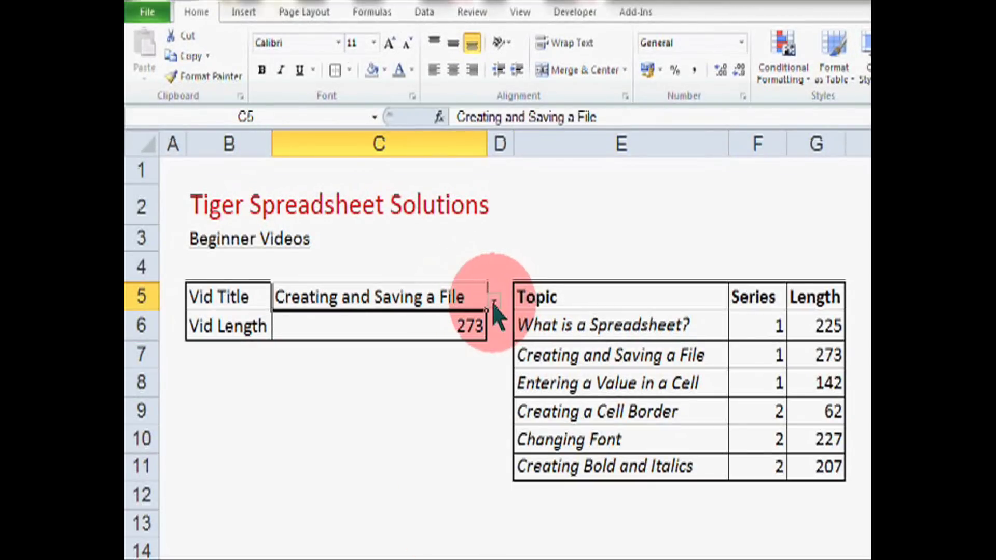
pyautogui.click(494, 302)
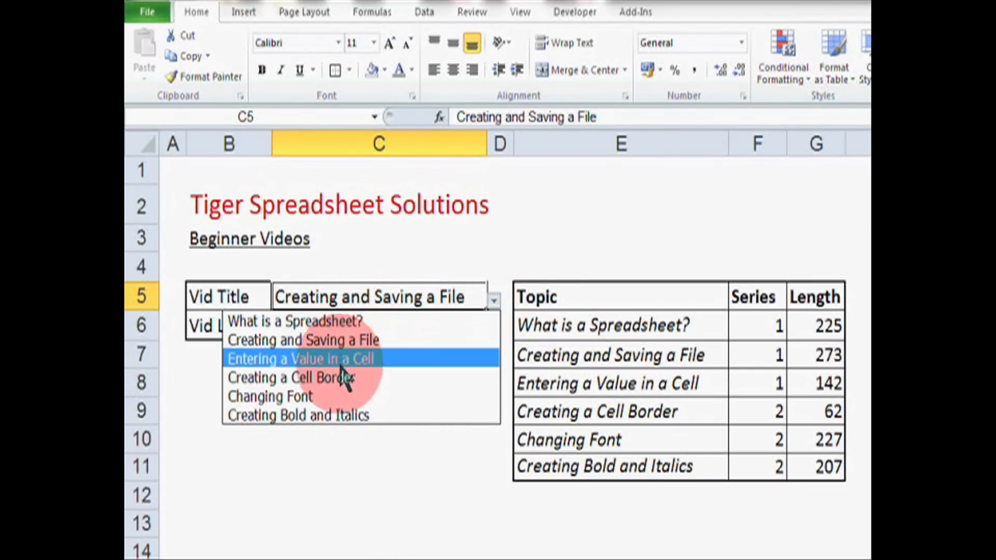
pyautogui.click(329, 378)
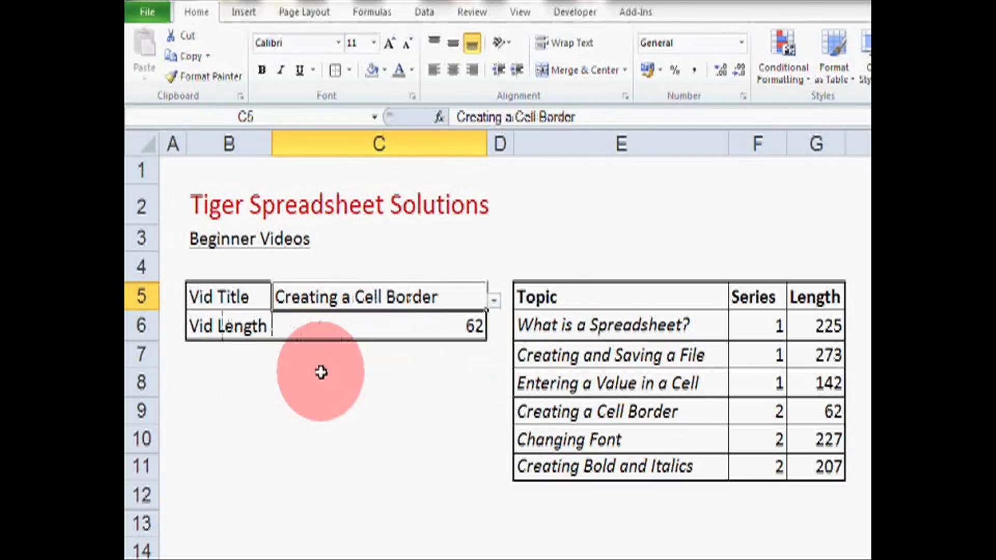
pyautogui.click(495, 302)
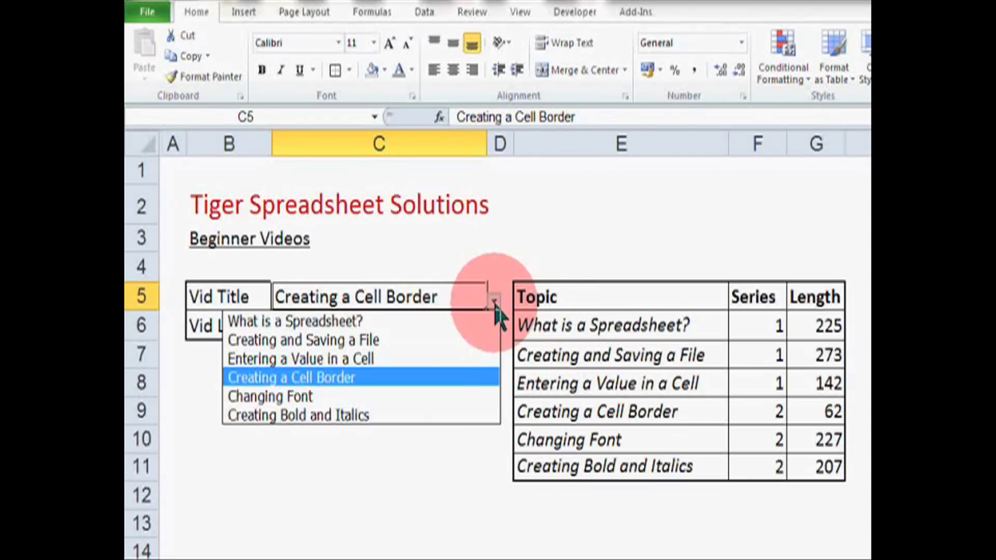
pyautogui.click(380, 392)
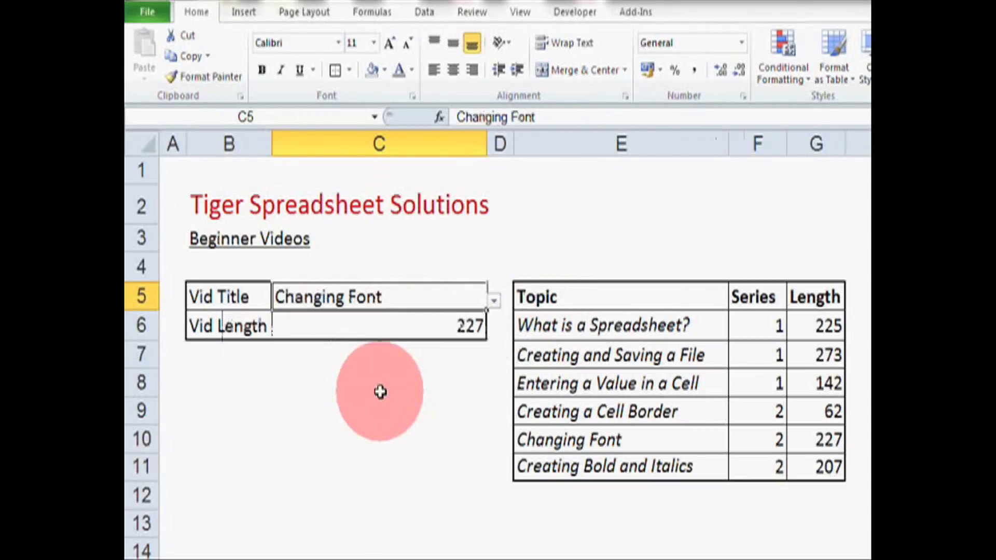
pyautogui.click(495, 301)
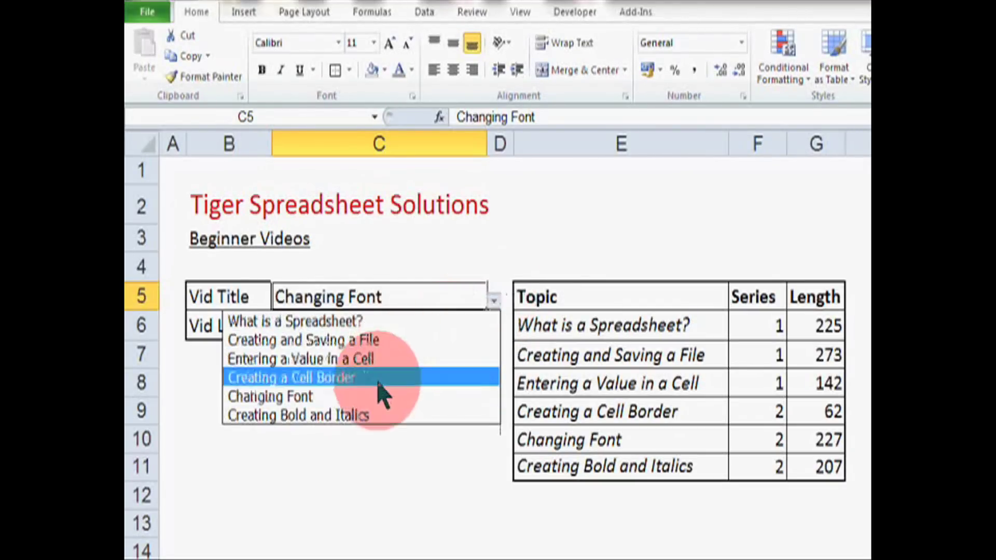
pyautogui.click(366, 396)
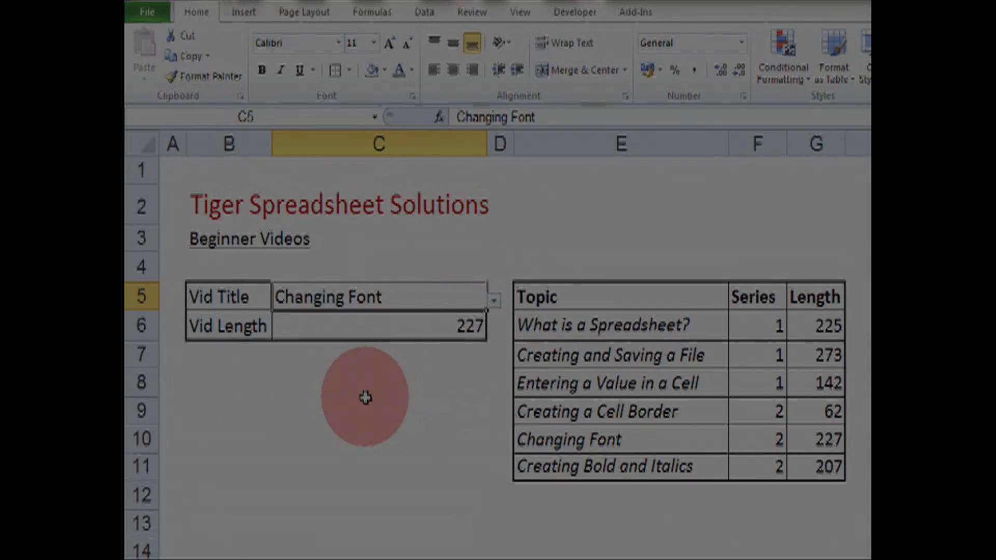